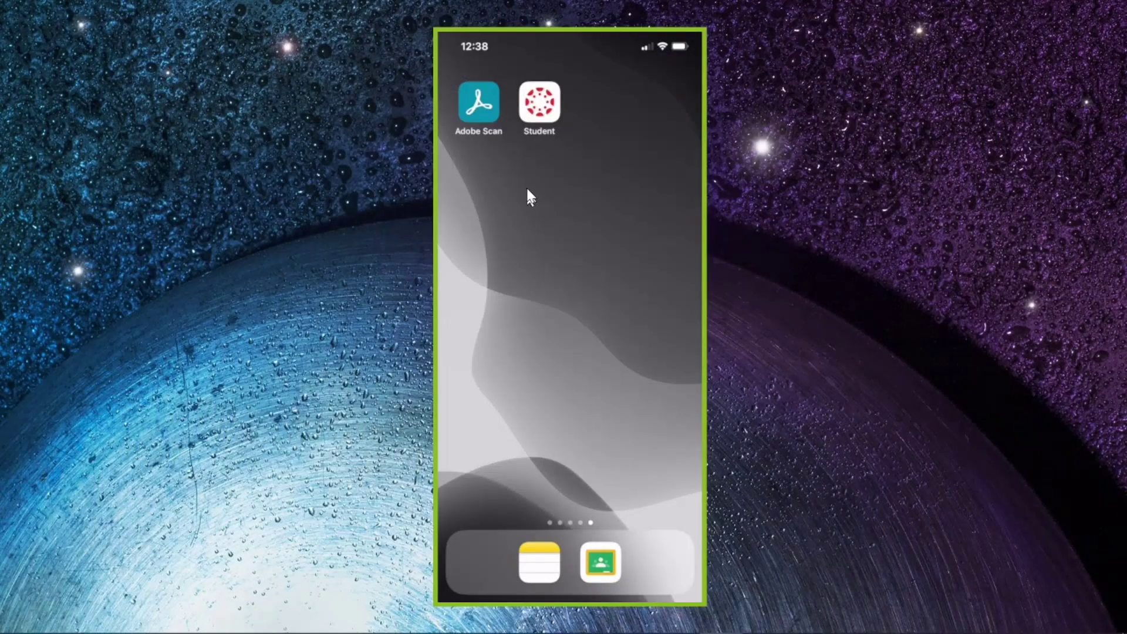
# Launch Adobe Scan's camera in Document mode with auto-capture switched off
pyautogui.click(486, 107)
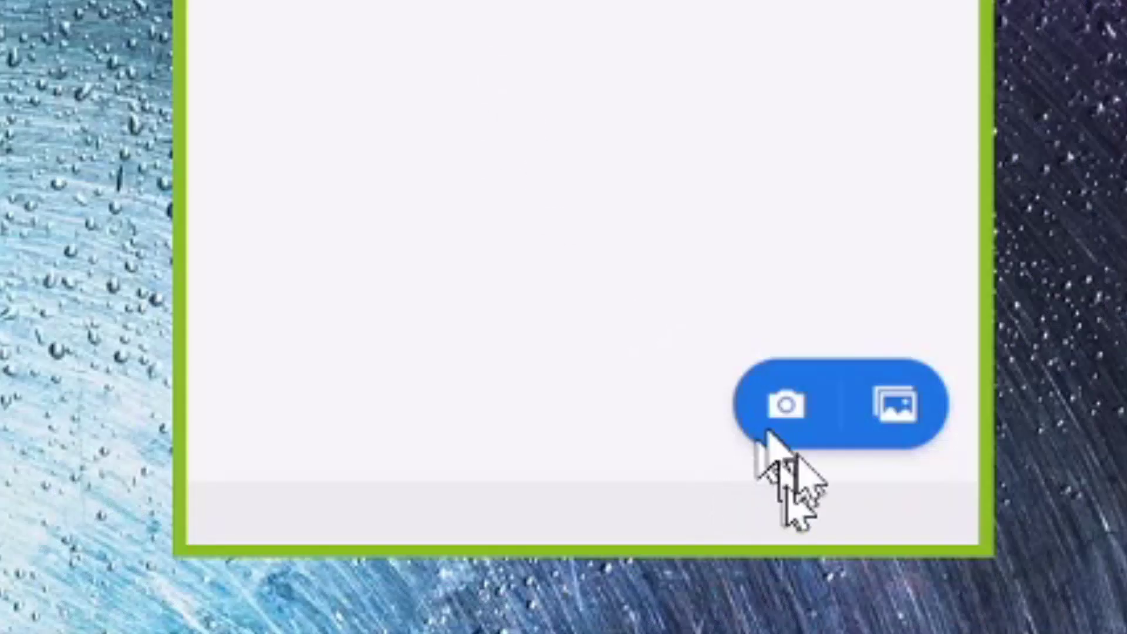
pyautogui.click(801, 431)
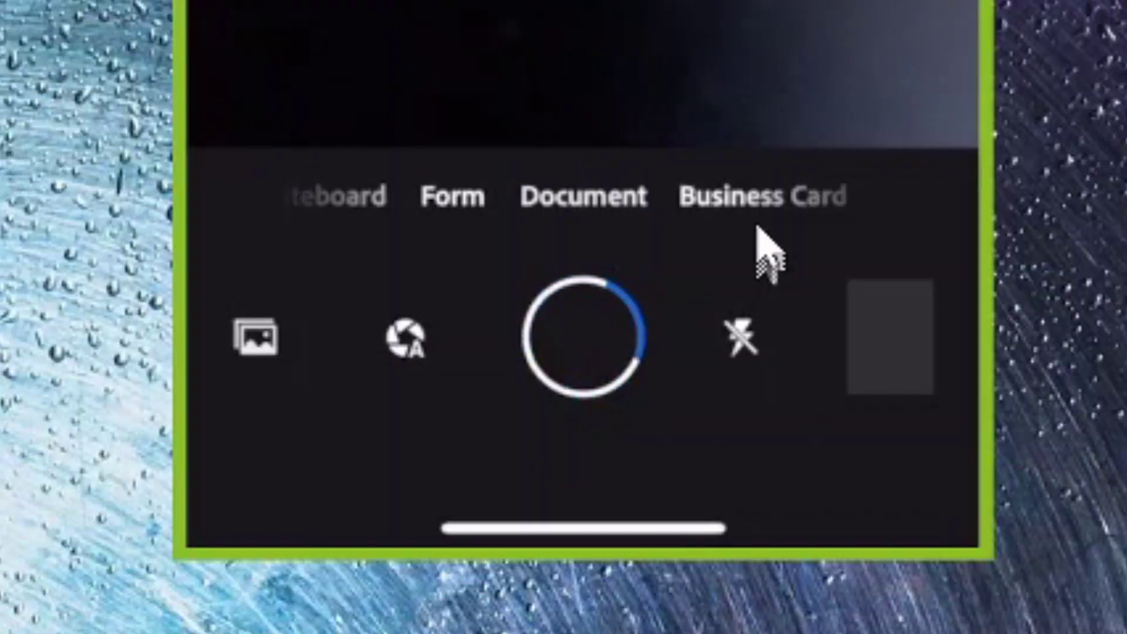
pyautogui.click(628, 492)
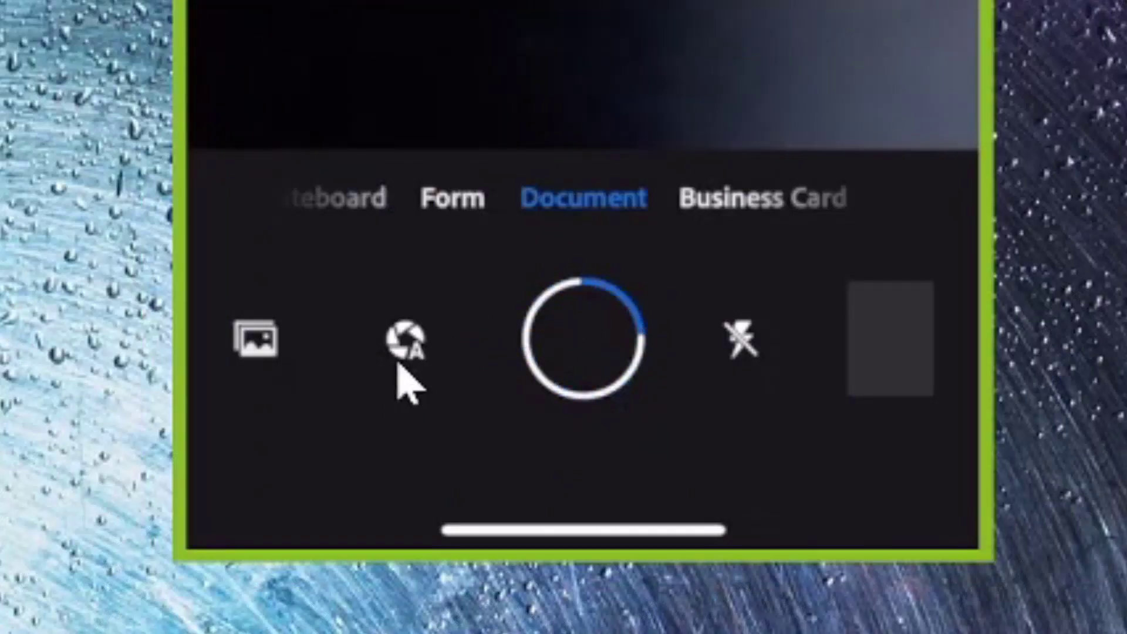
pyautogui.click(399, 359)
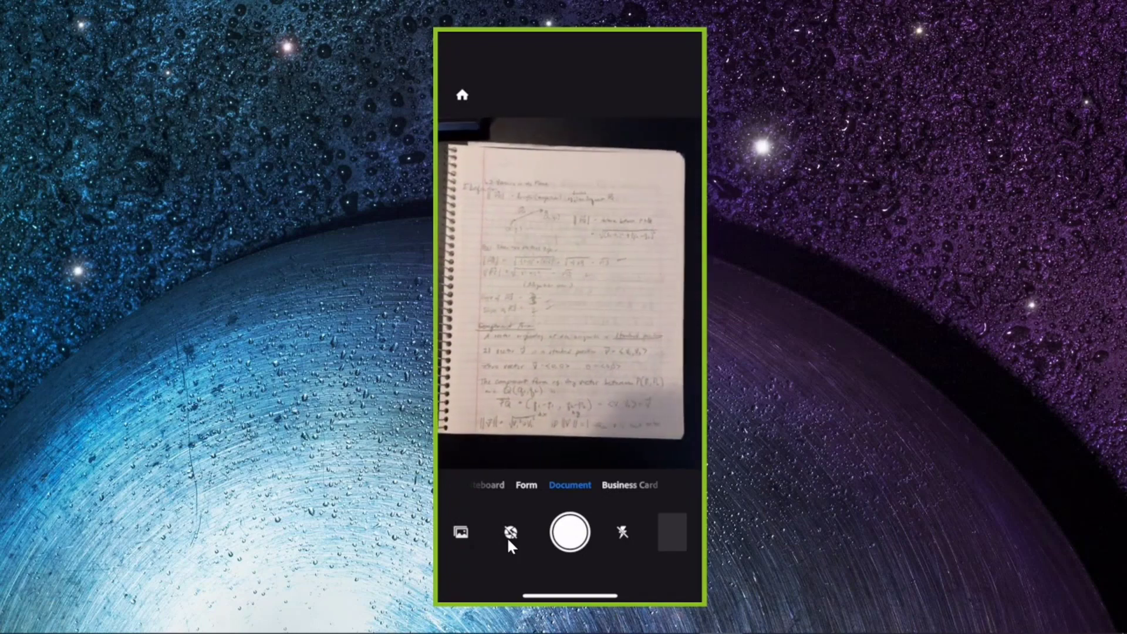
# Switch auto-capture back on, capture the notebook pages, and open them for review
pyautogui.click(508, 541)
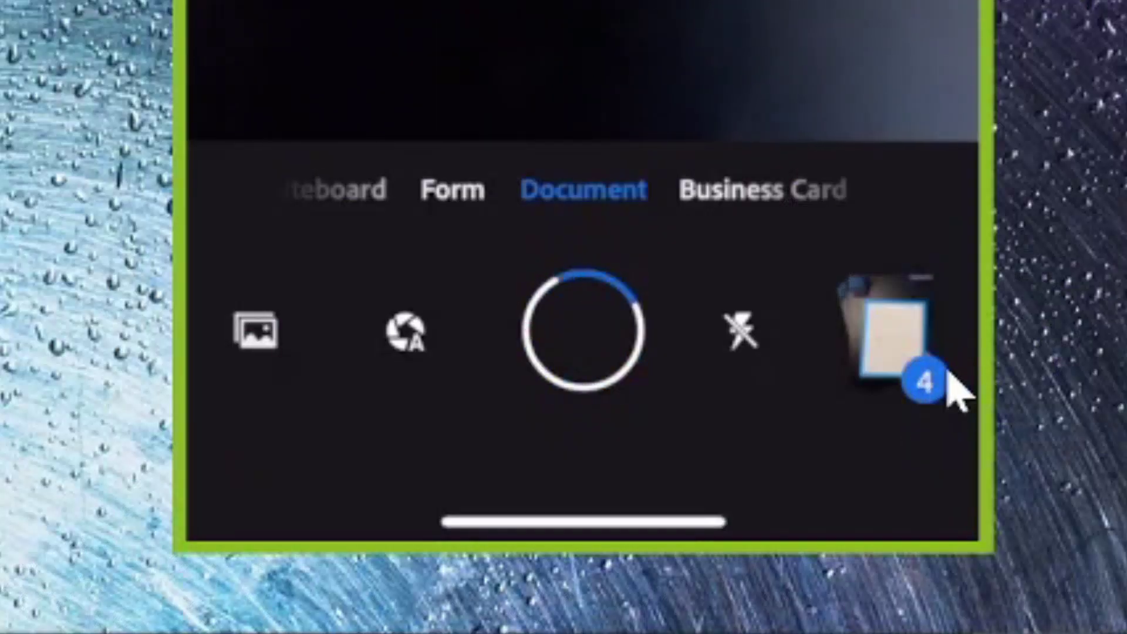
pyautogui.click(951, 383)
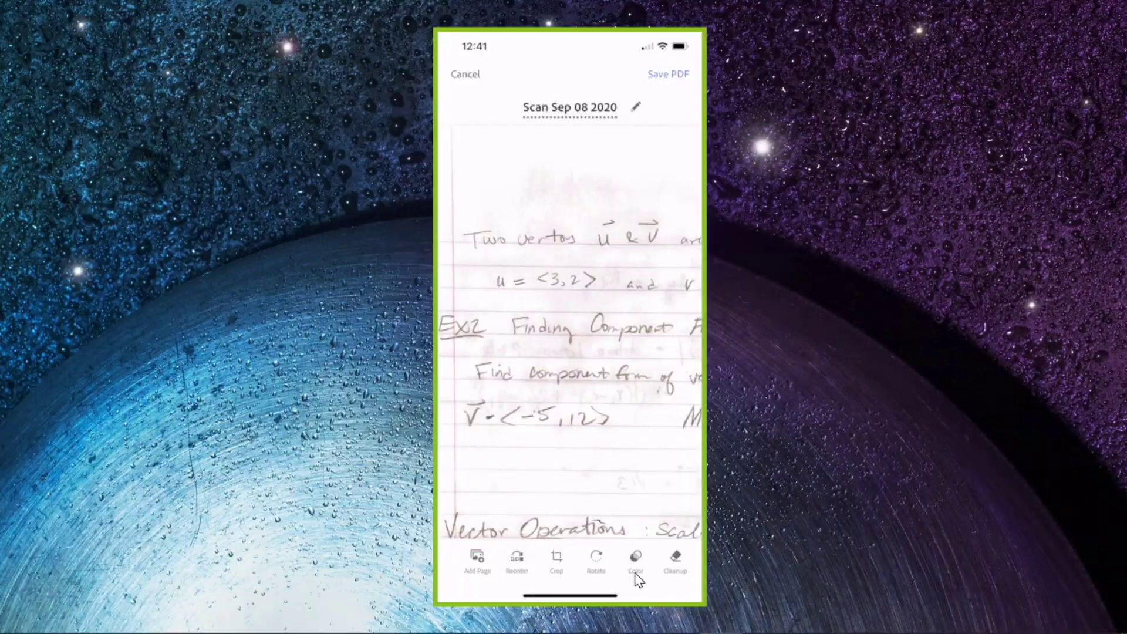
# Bring up the colour filter choices for the scanned notebook page
pyautogui.click(636, 560)
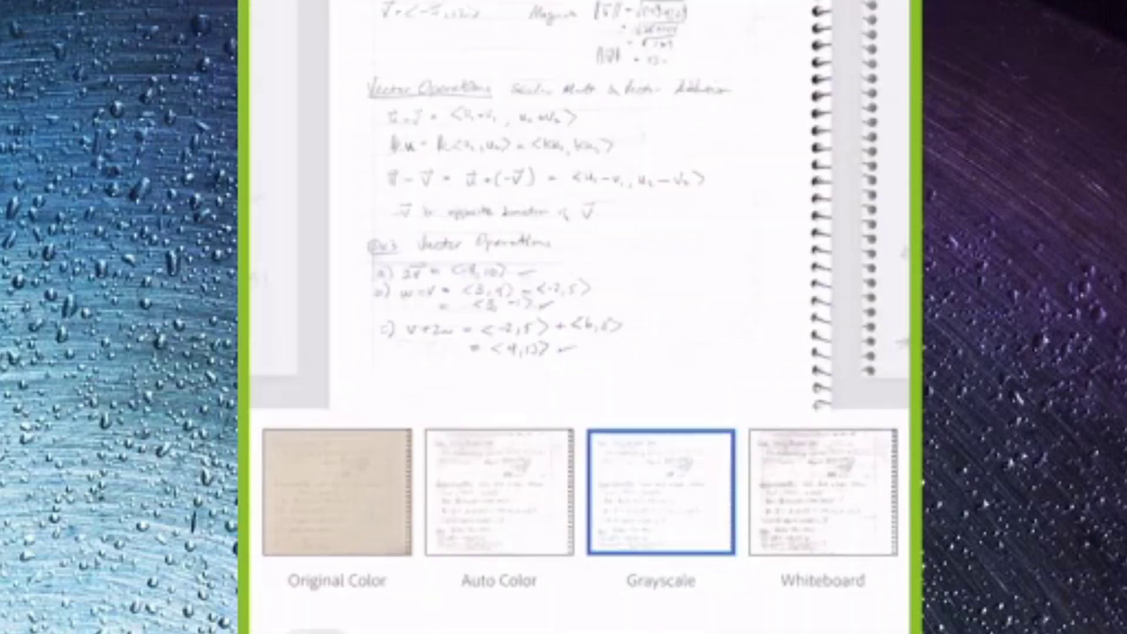
# Apply the Whiteboard filter to the page and bring up the colour filters again
pyautogui.click(823, 456)
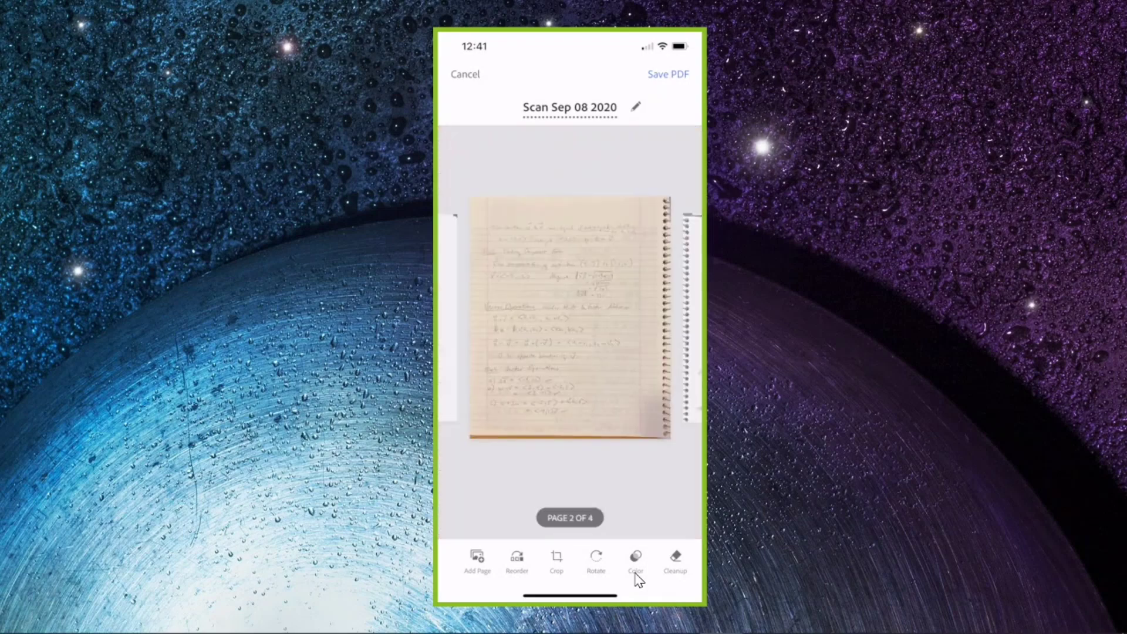
pyautogui.click(635, 573)
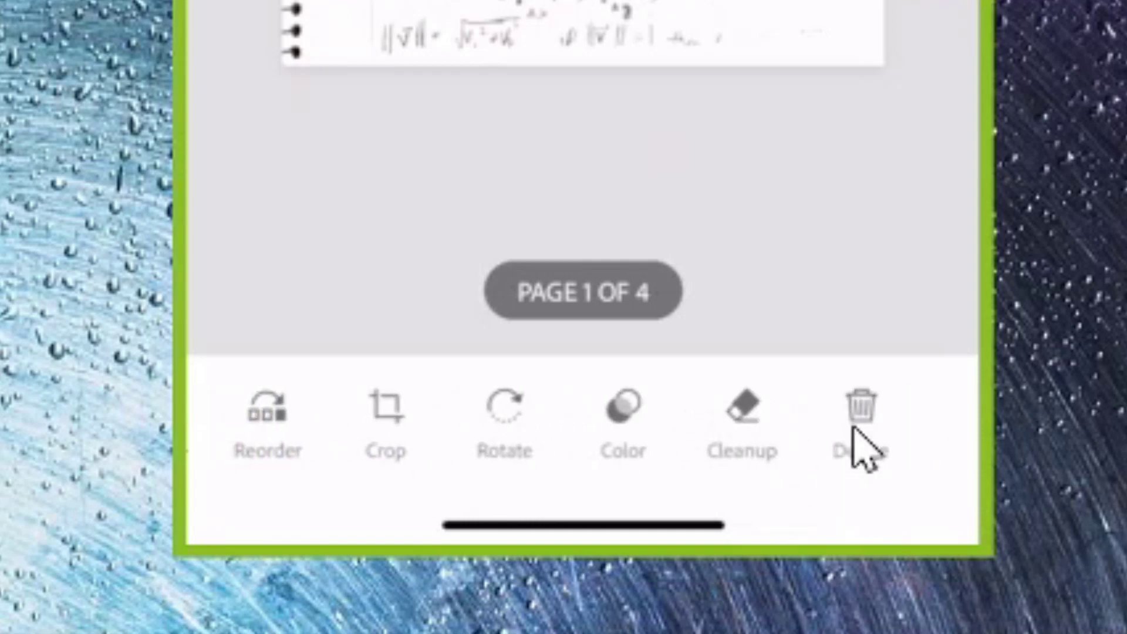
# Delete the first page, confirming with Yes, so the scan has three pages
pyautogui.click(858, 434)
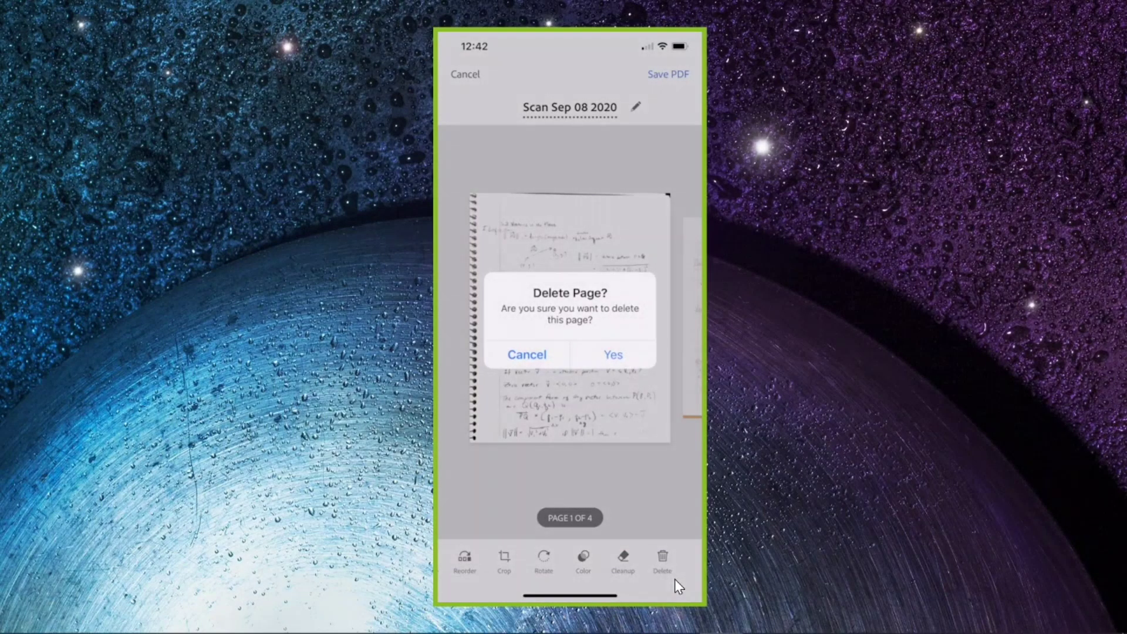
pyautogui.click(611, 356)
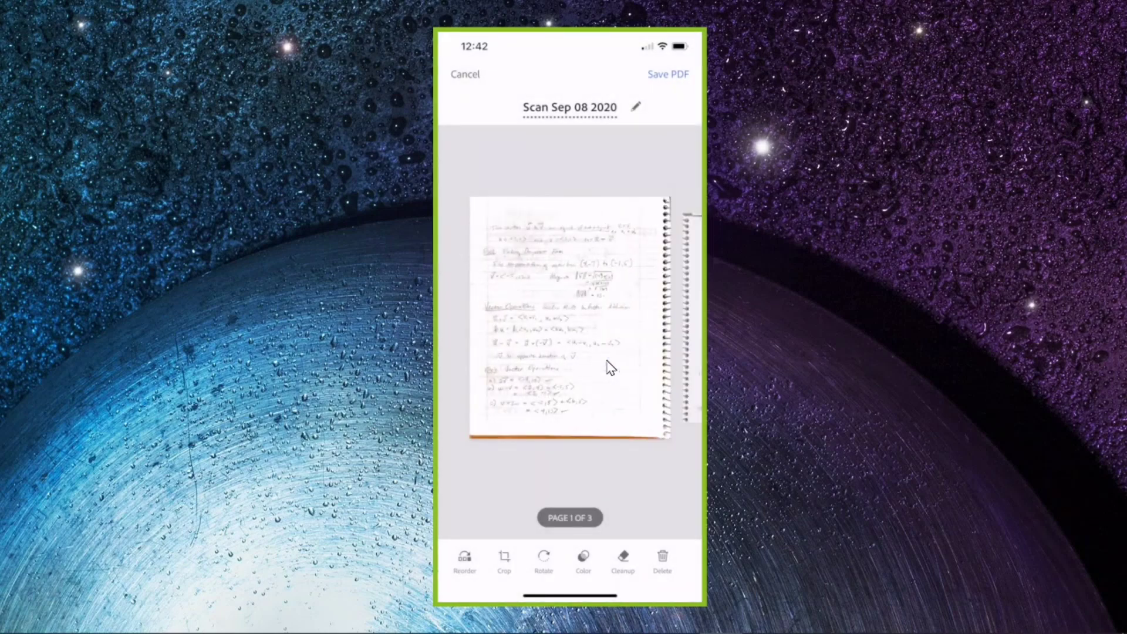
pyautogui.hscroll(-3, 623, 426)
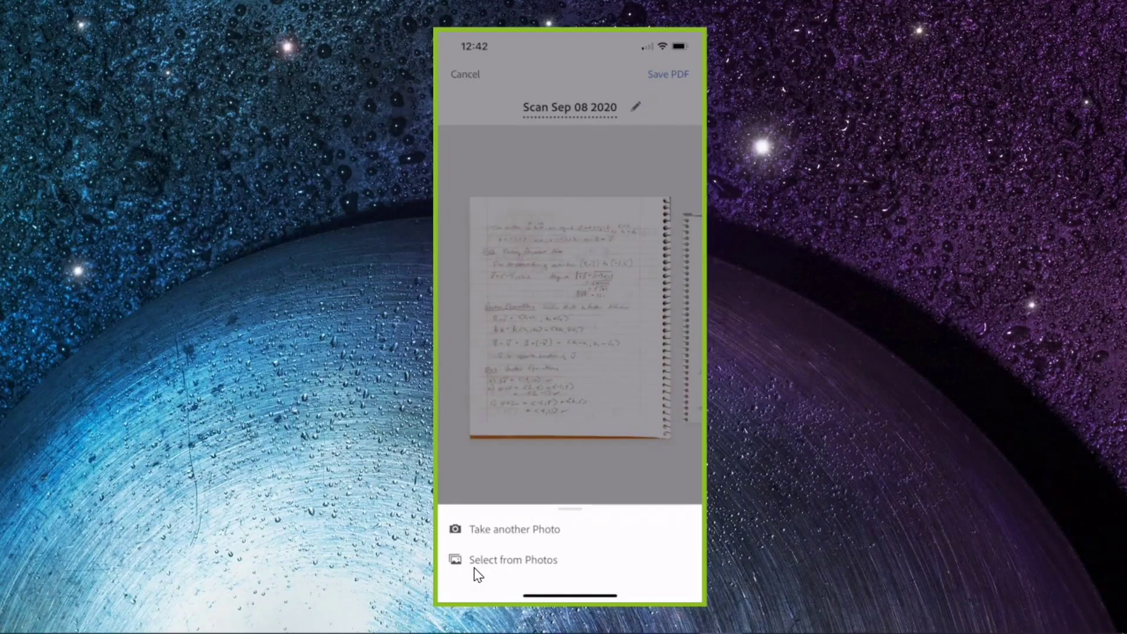
pyautogui.click(295, 441)
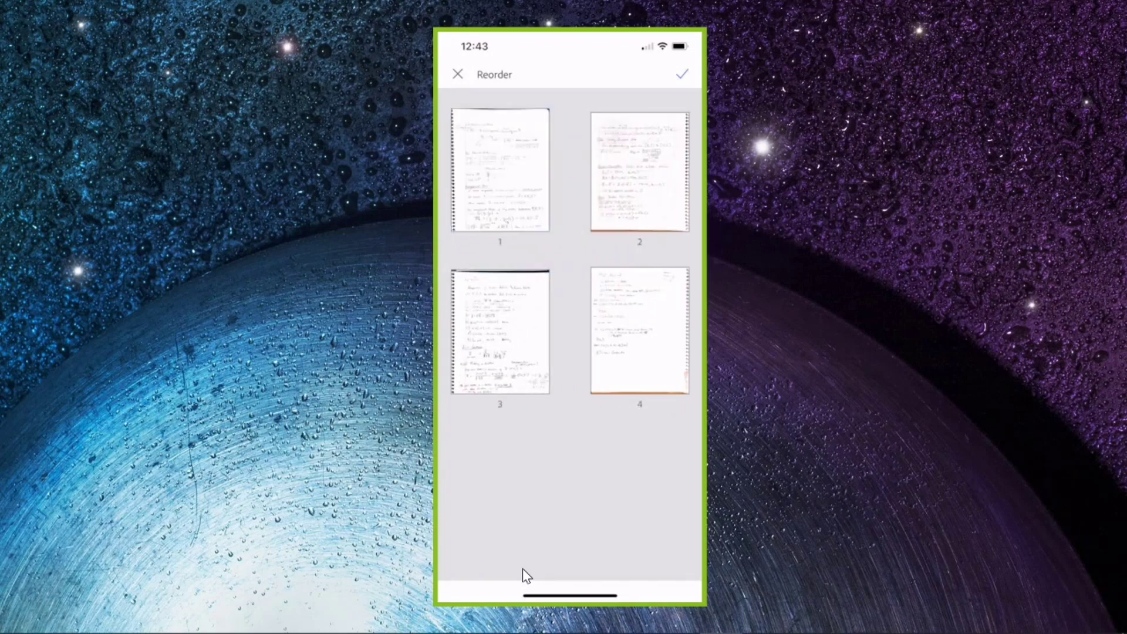
# Confirm the new page order and rotate page 4 until it is upright
pyautogui.click(683, 75)
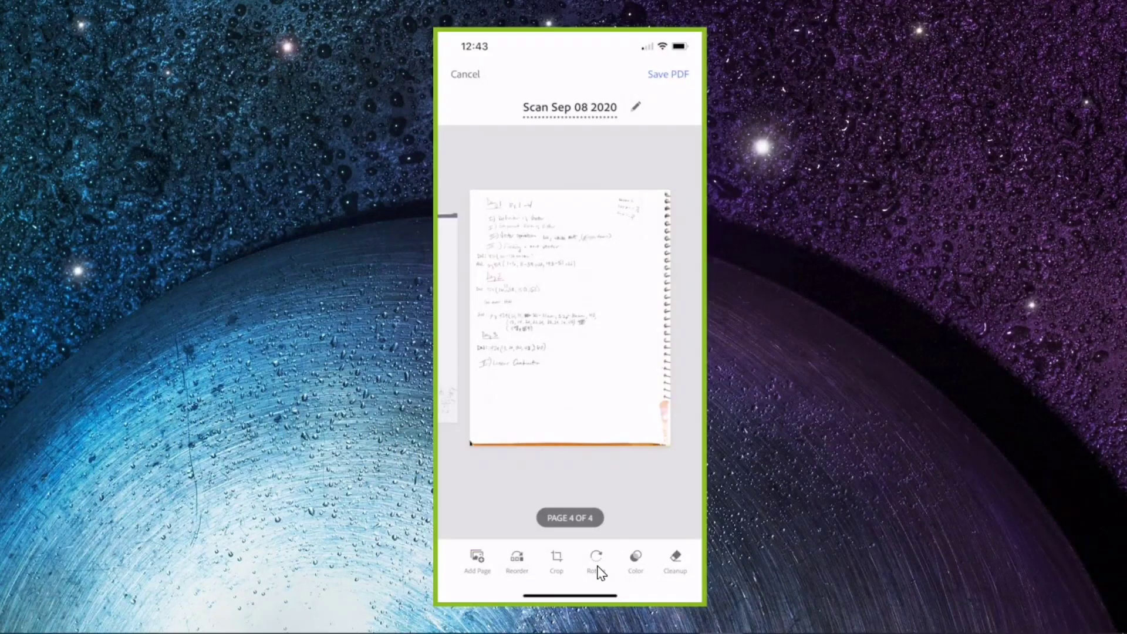
pyautogui.click(666, 438)
pyautogui.click(598, 567)
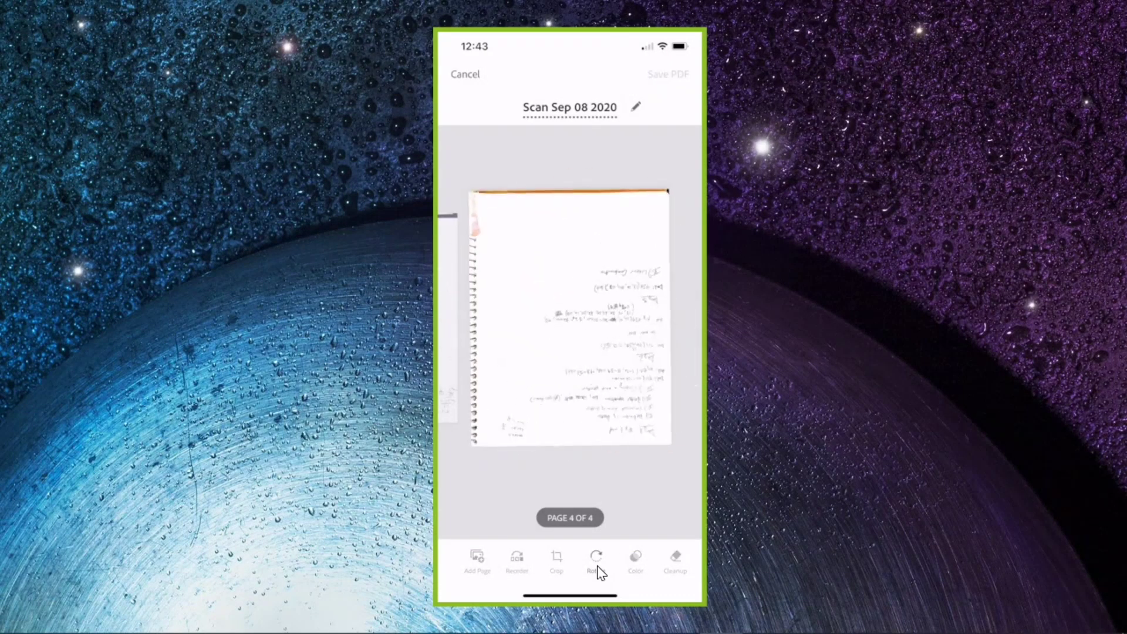
pyautogui.click(597, 567)
pyautogui.click(597, 567)
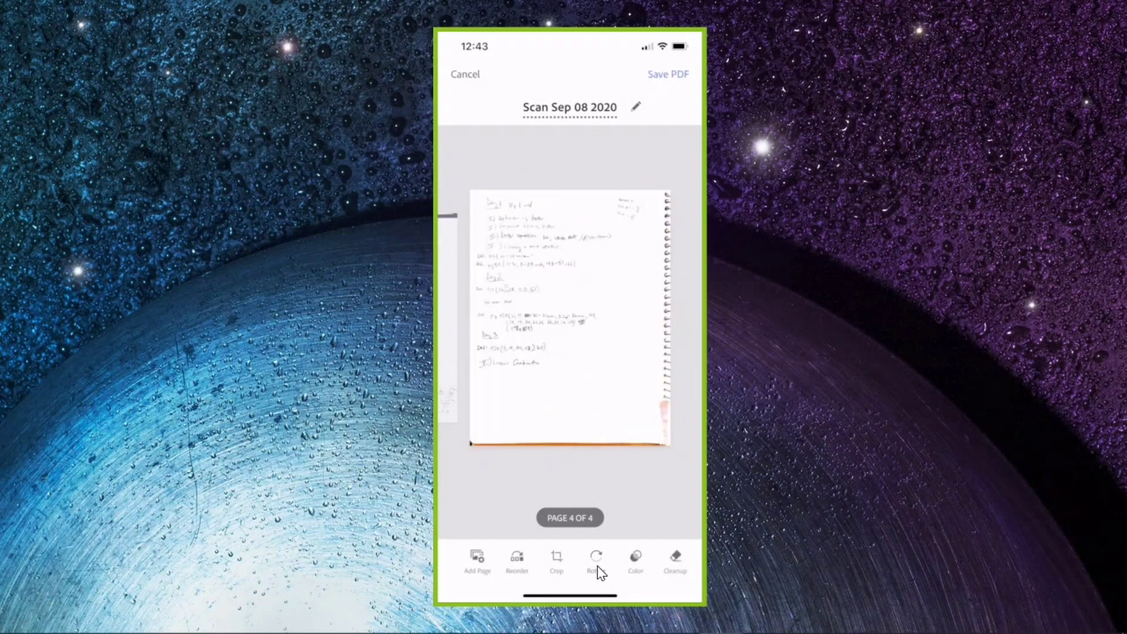
# Crop page 4's borders to the edges of the notebook sheet
pyautogui.click(556, 559)
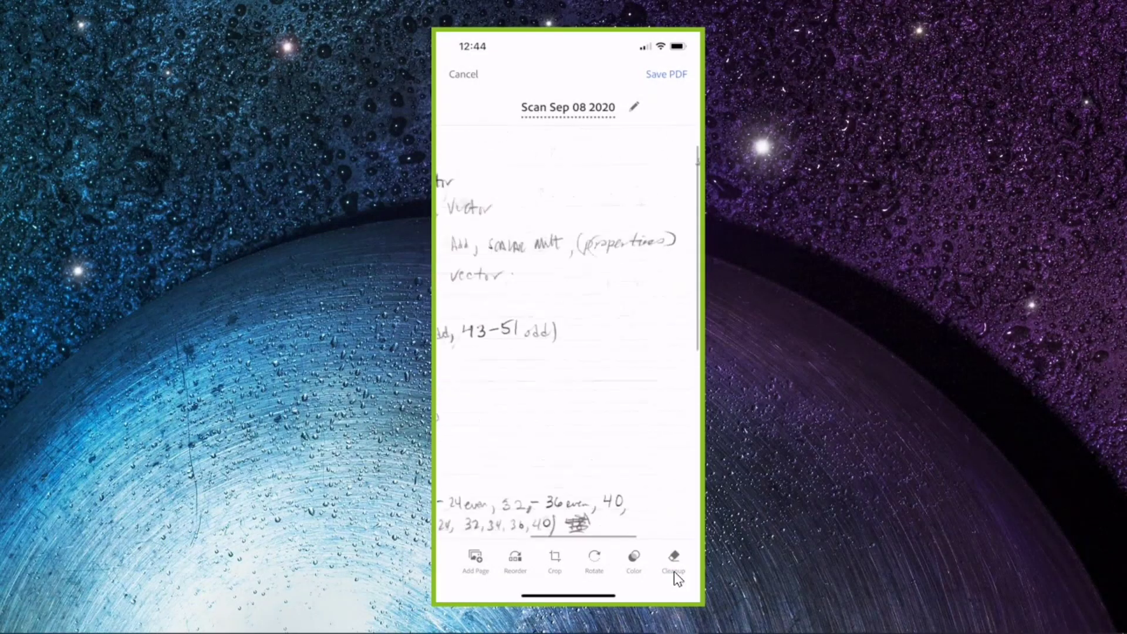
# Erase the faint marks at page 4's top-right, restoring the accidentally erased Linear Combination line
pyautogui.click(674, 565)
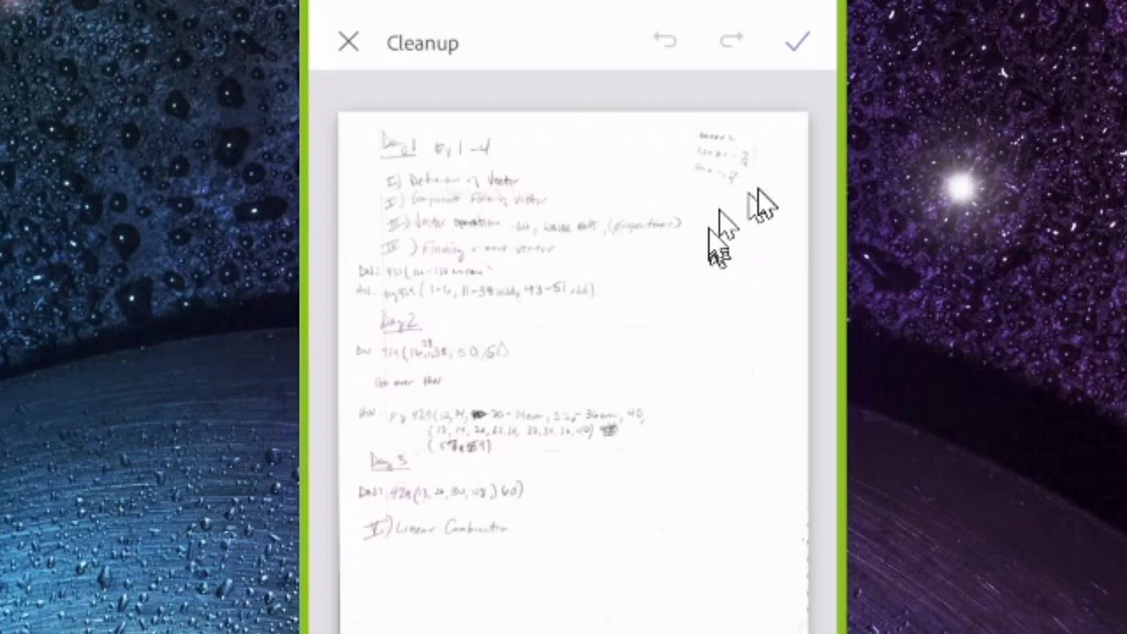
pyautogui.moveTo(704, 141); pyautogui.dragTo(727, 134)
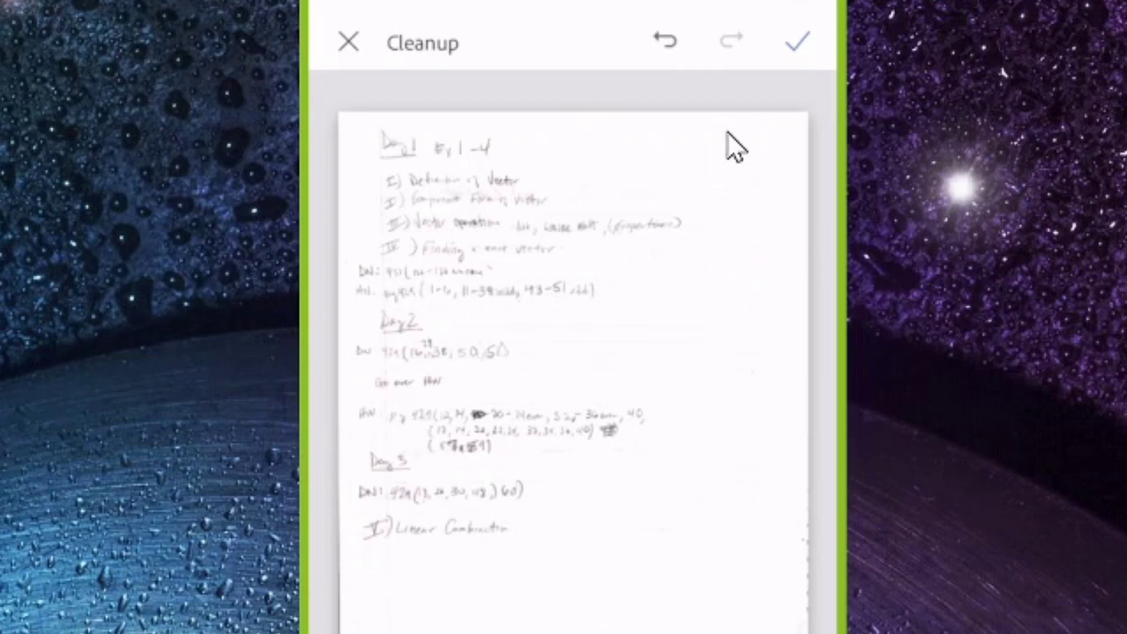
pyautogui.moveTo(566, 522)
pyautogui.mouseDown()
pyautogui.moveTo(352, 531)
pyautogui.moveTo(587, 537)
pyautogui.moveTo(346, 534)
pyautogui.mouseUp()
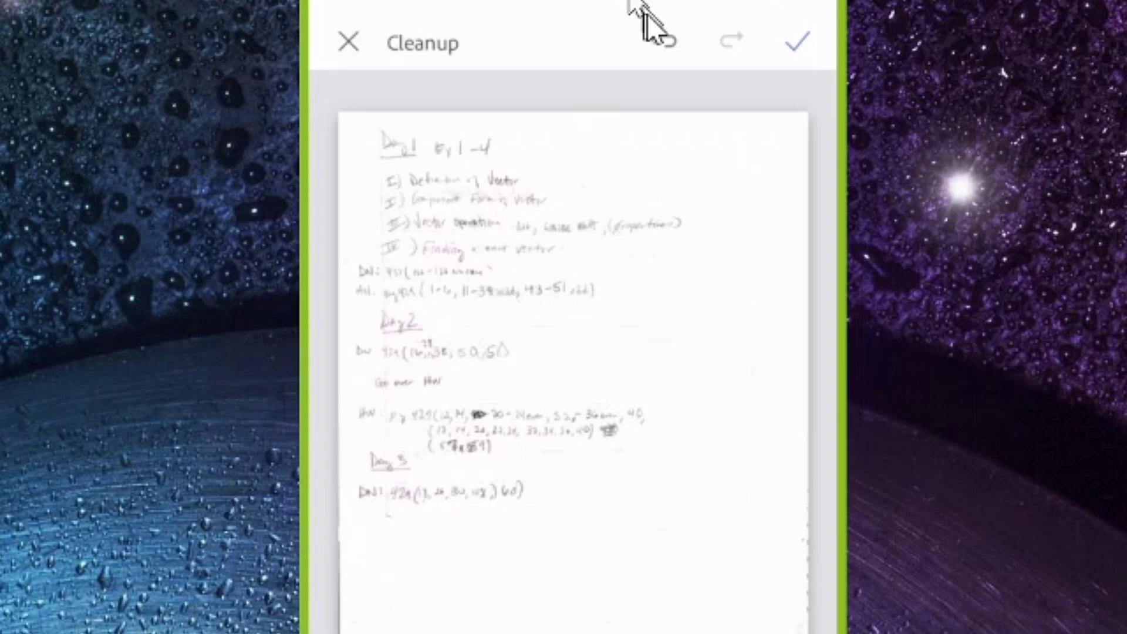
pyautogui.click(670, 62)
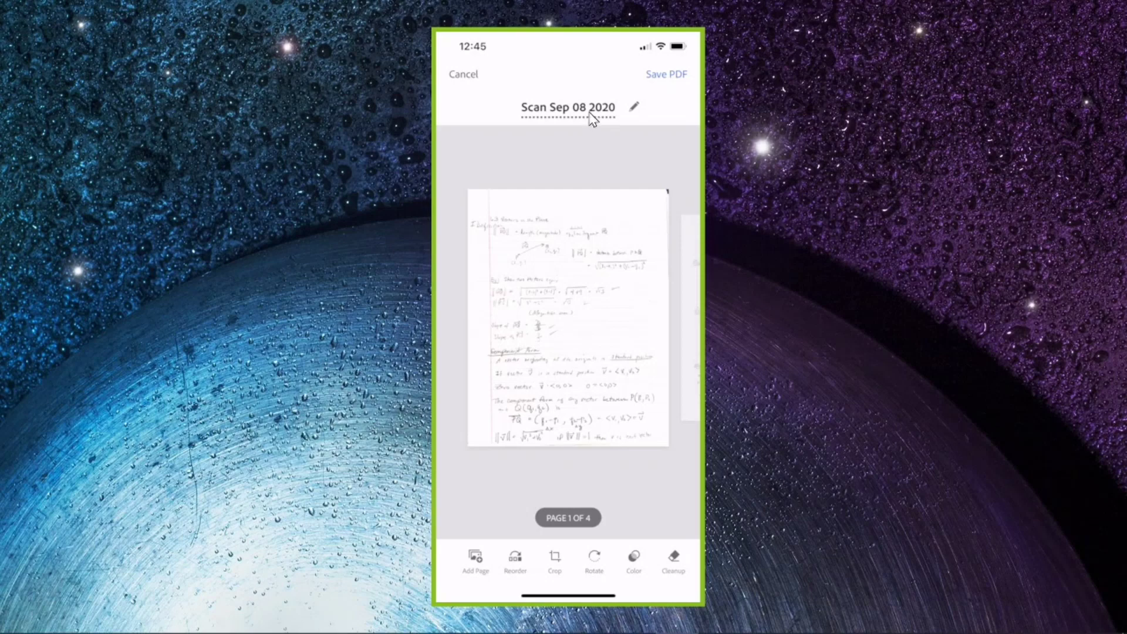
# Rename the scan to the student's surname, first name and 'HW', then save it as PDF
pyautogui.click(592, 114)
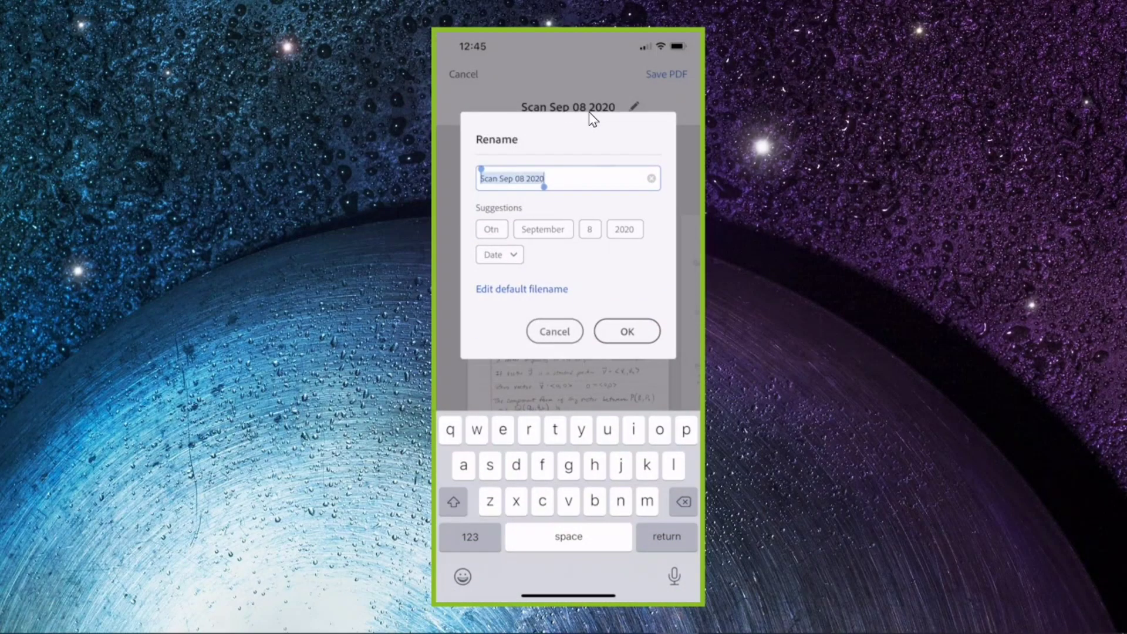
pyautogui.press('BackSpace')
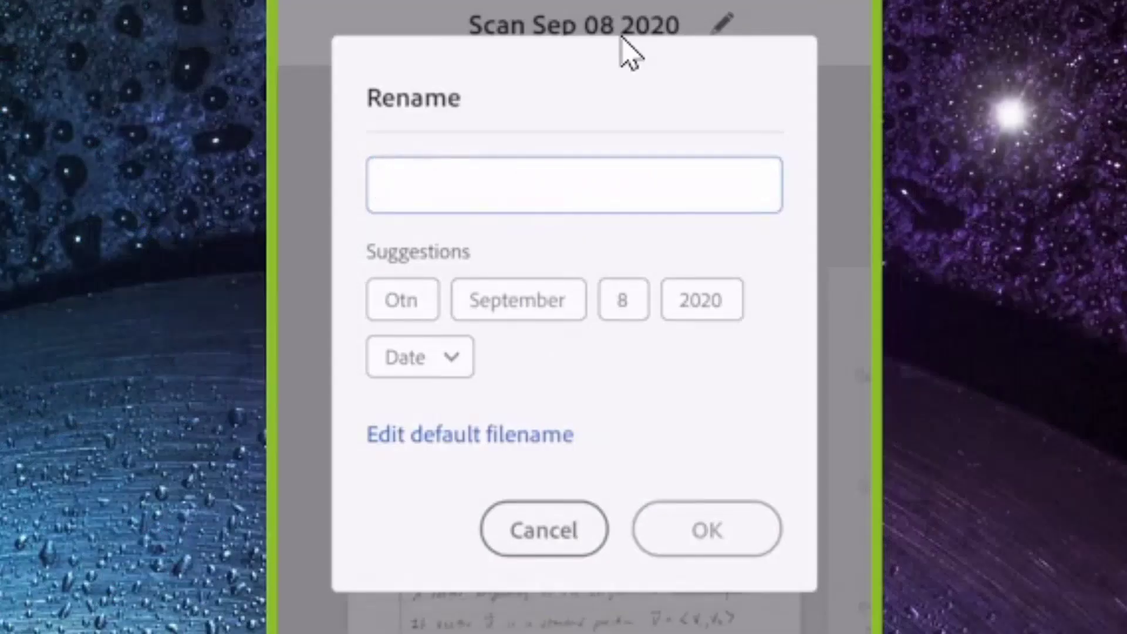
pyautogui.write('4opez')
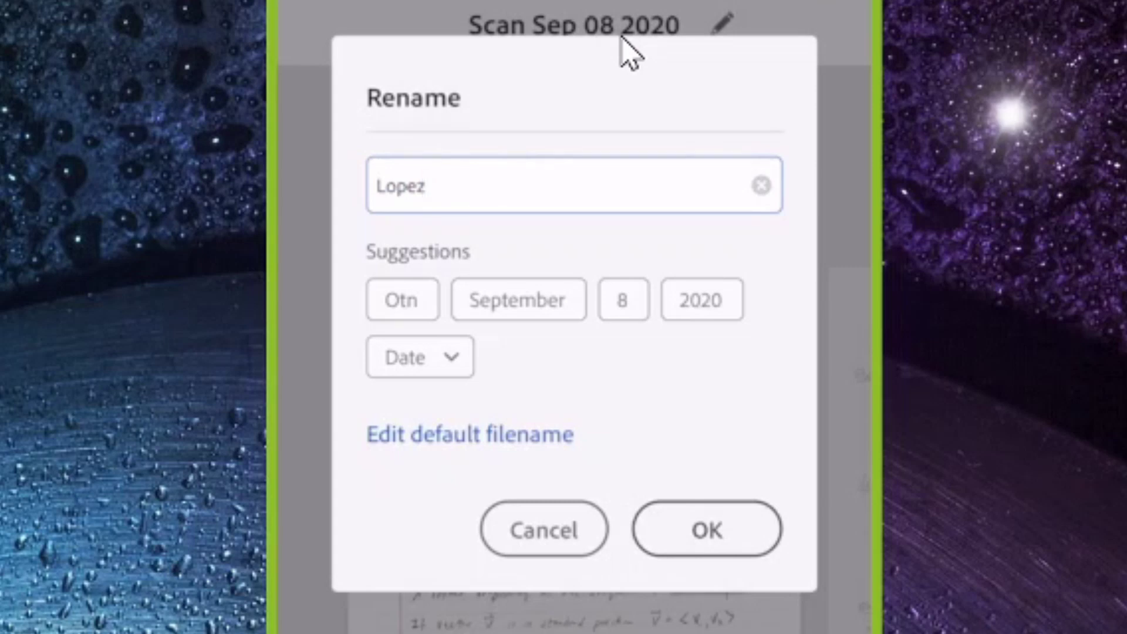
pyautogui.write(', Stephanie')
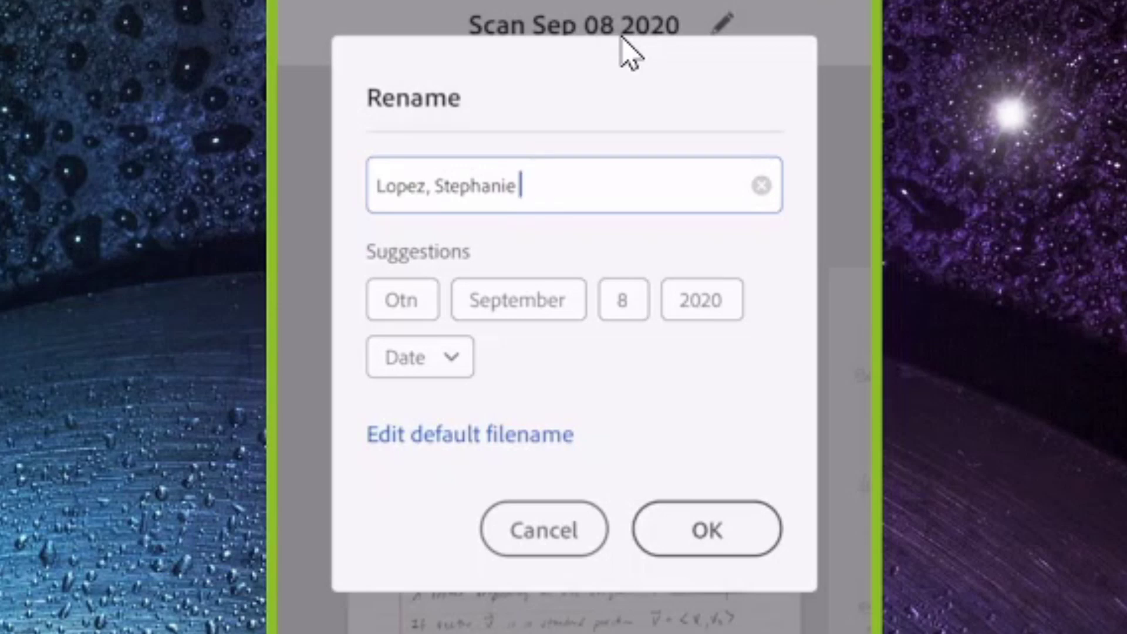
pyautogui.write('He')
pyautogui.press('BackSpace')
pyautogui.write('W')
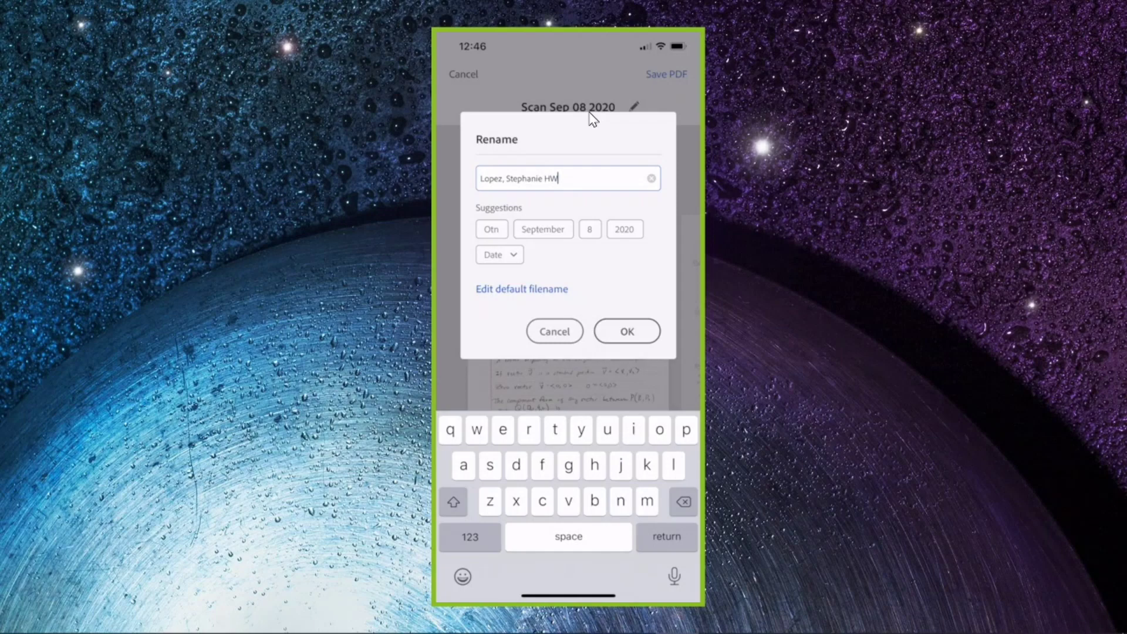
pyautogui.click(641, 342)
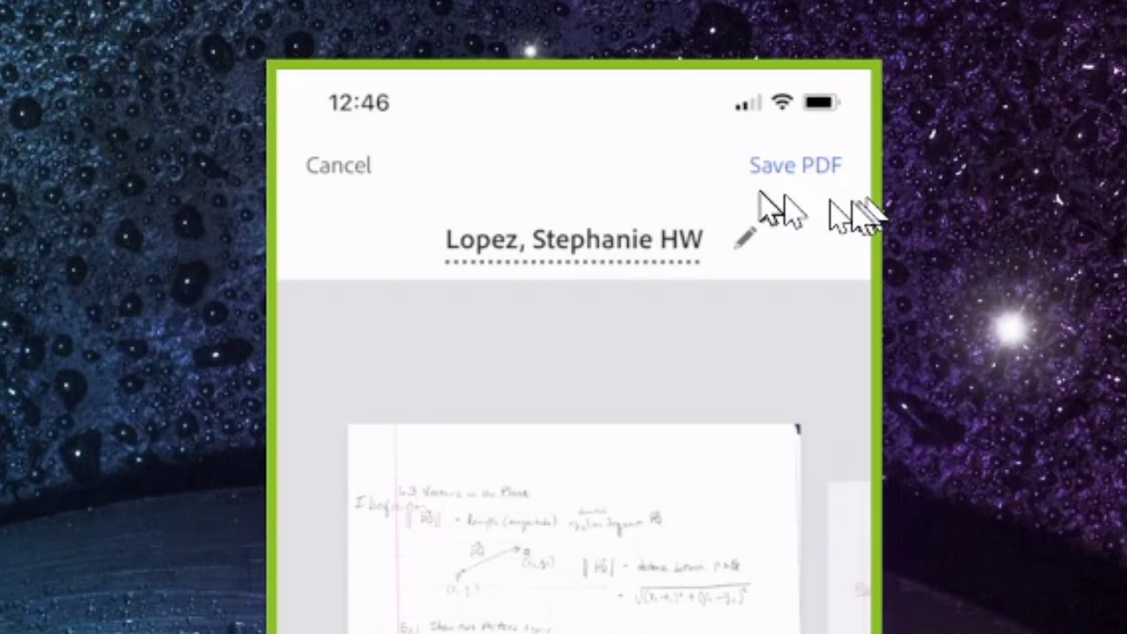
pyautogui.click(812, 183)
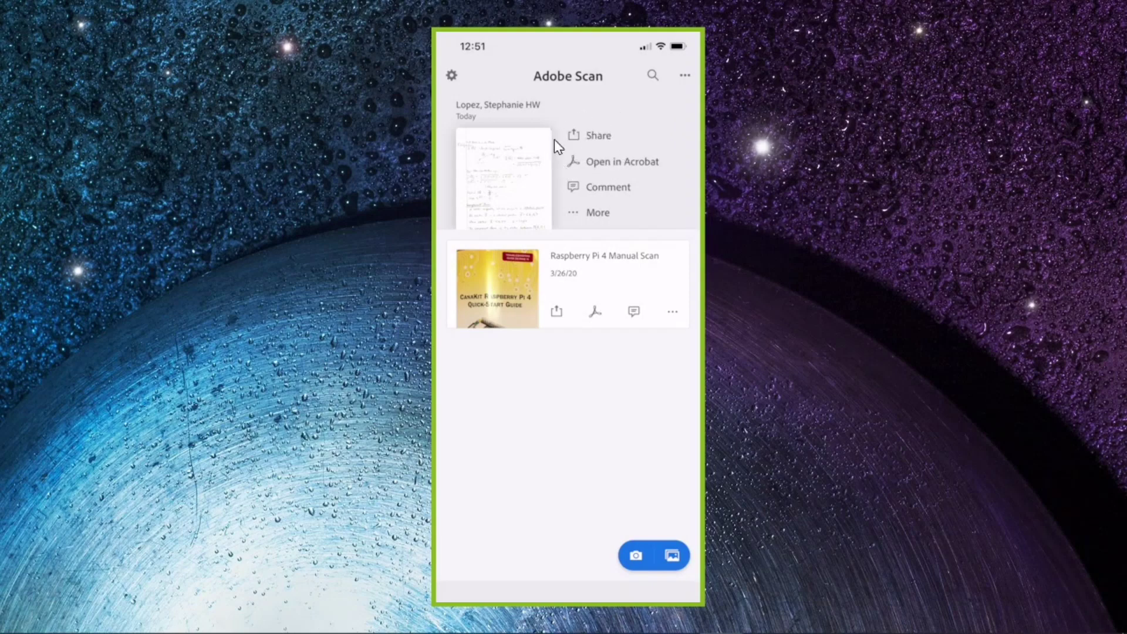
# Bring up the sharing choices for the saved homework PDF
pyautogui.click(554, 139)
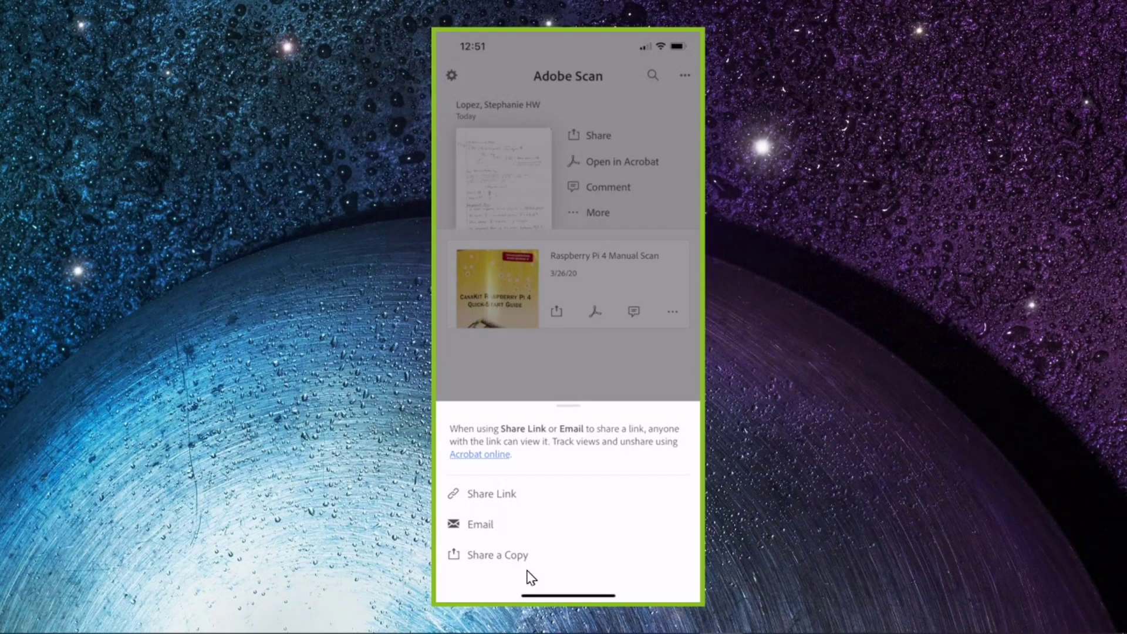
# Choose Share a Copy and scroll the share sheet's app row toward Student
pyautogui.click(528, 574)
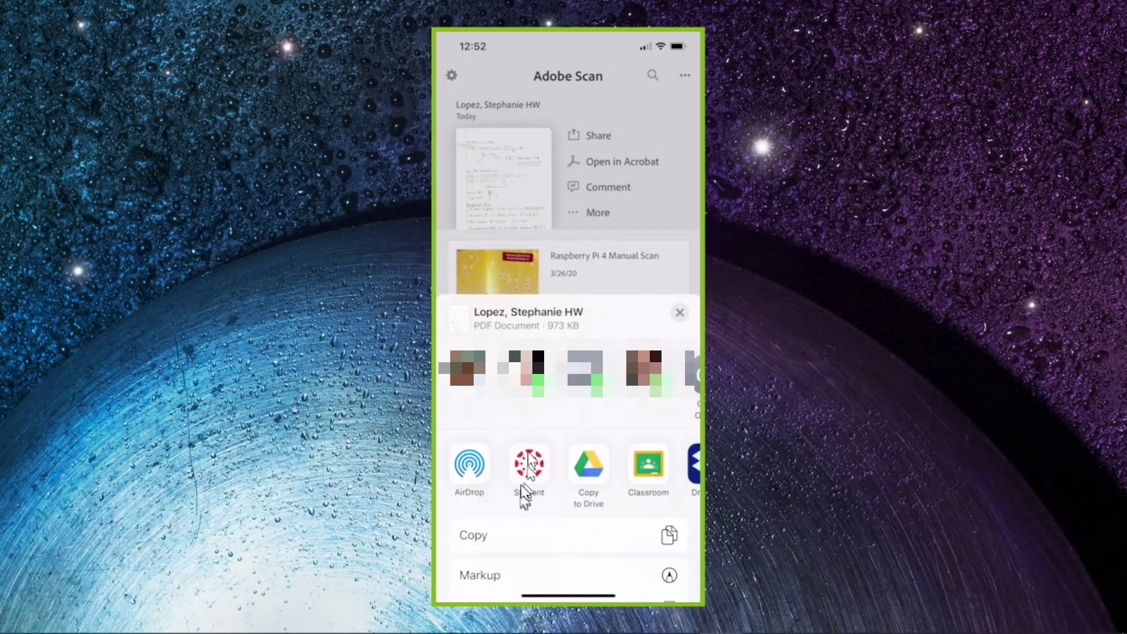
pyautogui.hscroll(10, 532, 463)
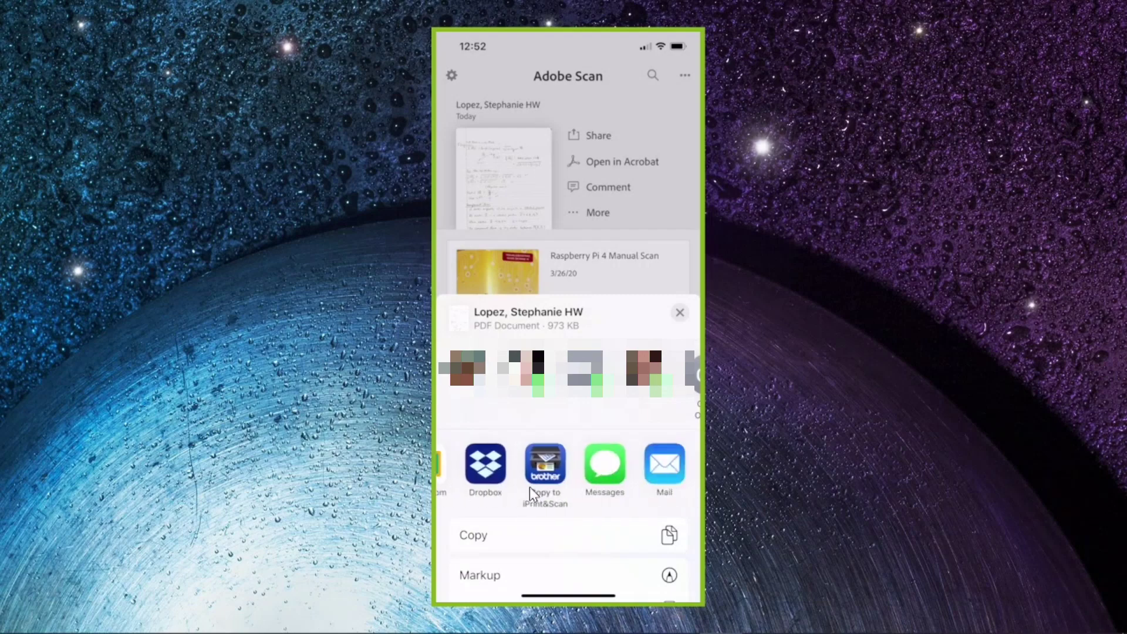